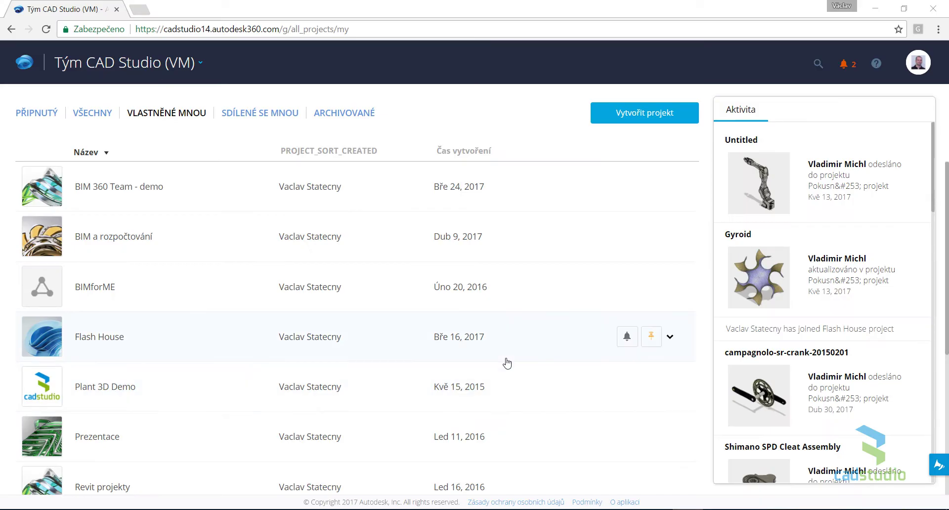
Create the BIM 360 Team project 'Novinky Plant 2018' with the teal avatar
click(644, 115)
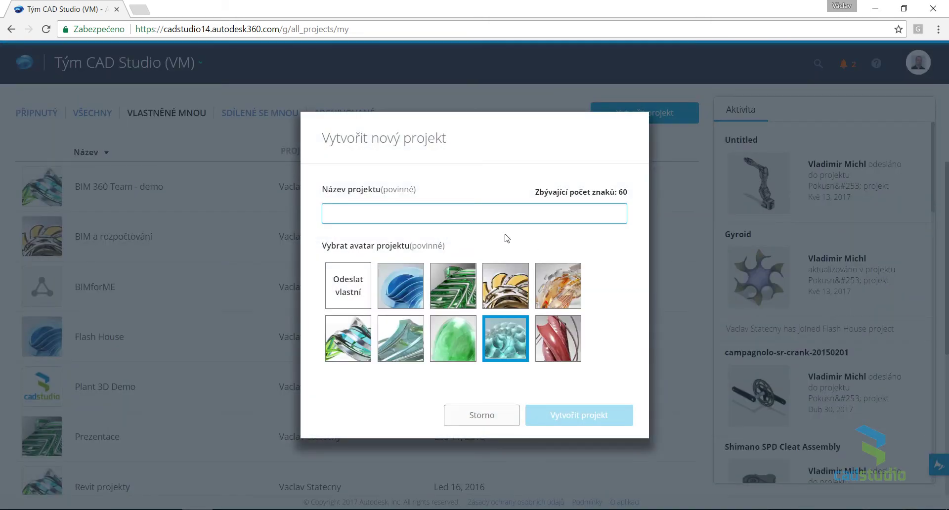
text(Novinky )
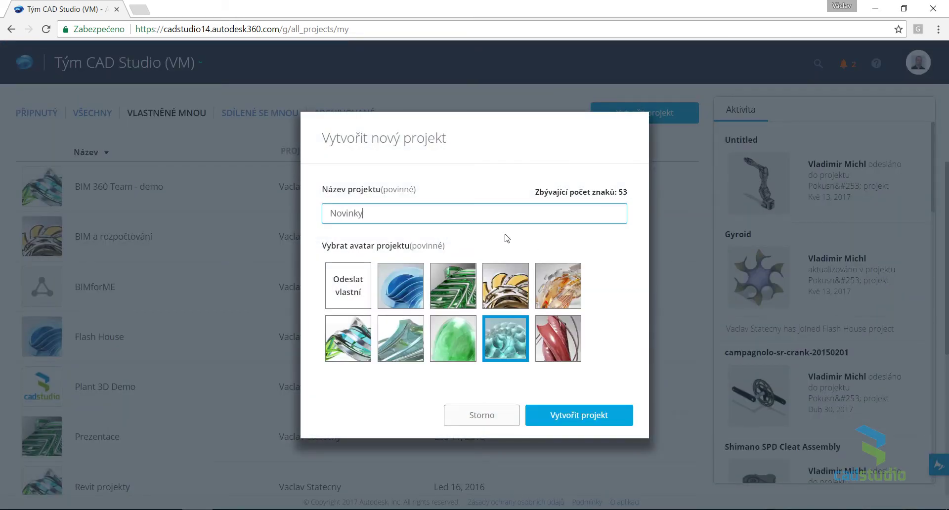
text(Plant 2018)
click(573, 421)
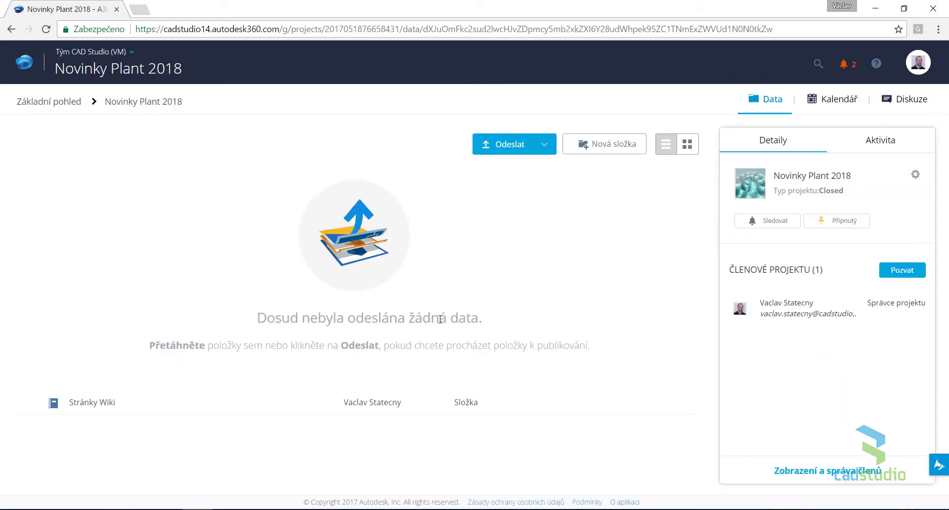
Invite the suggested external collaborator to Novinky Plant 2018 as Editor, then minimize Chrome
click(802, 473)
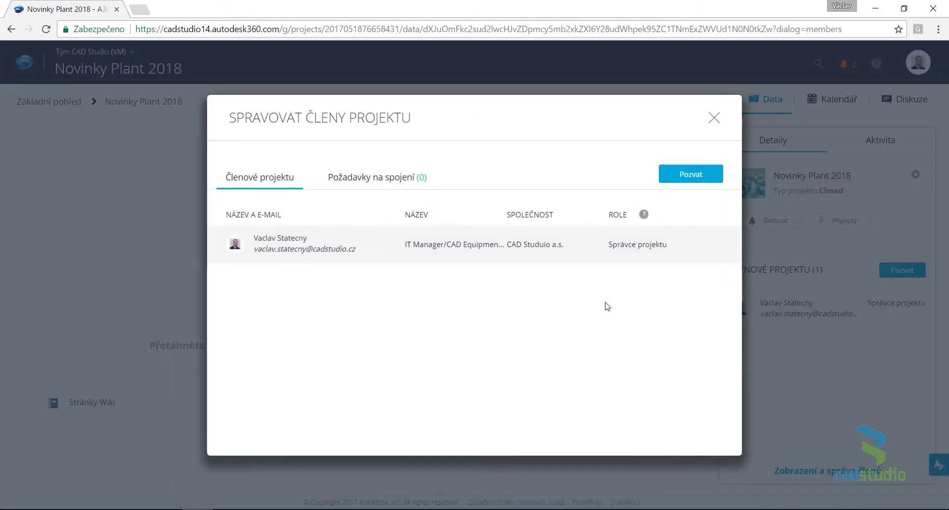
click(691, 174)
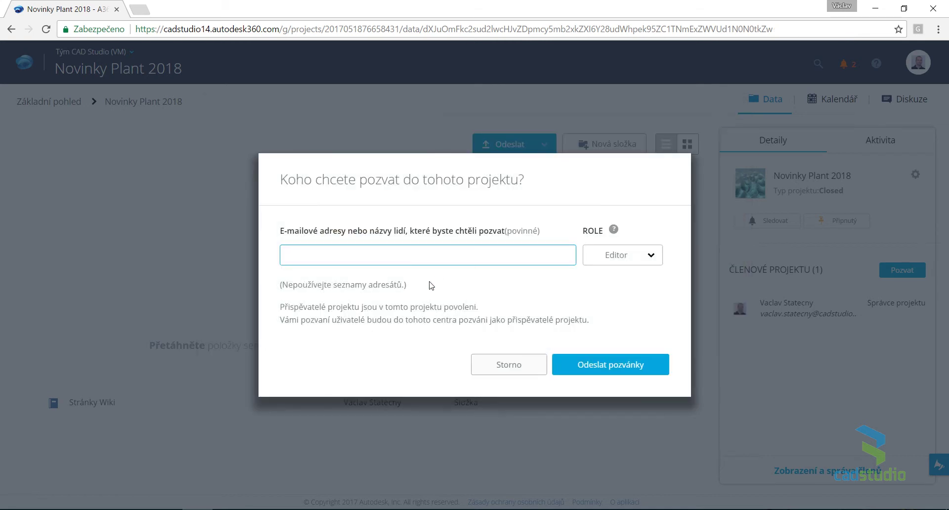
text(ex)
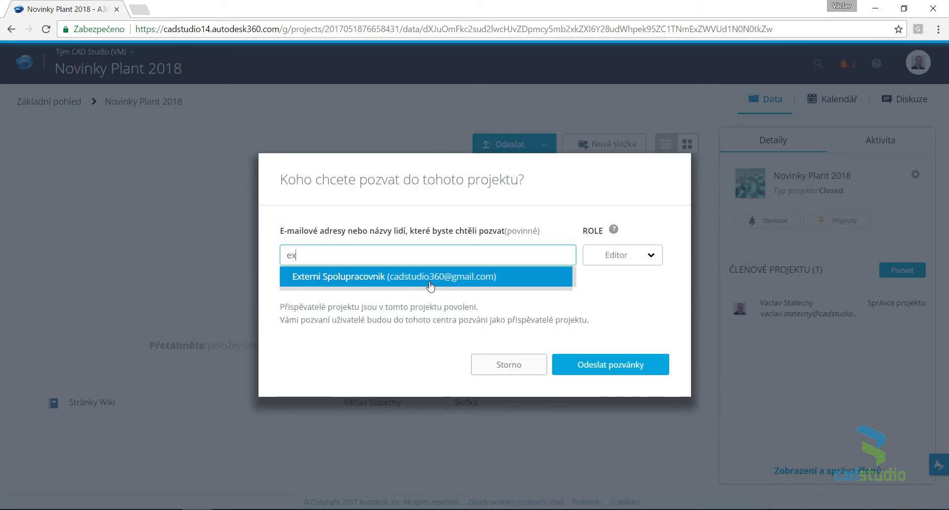
click(431, 286)
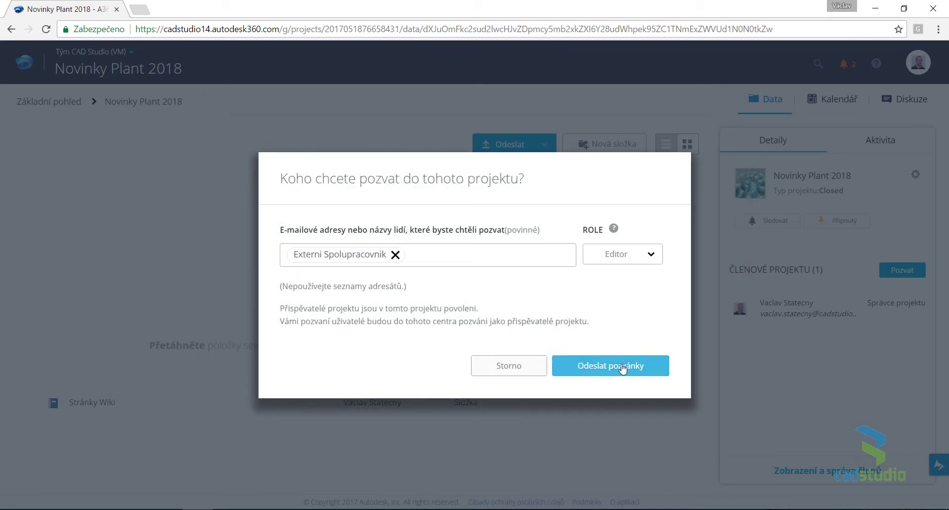
click(652, 255)
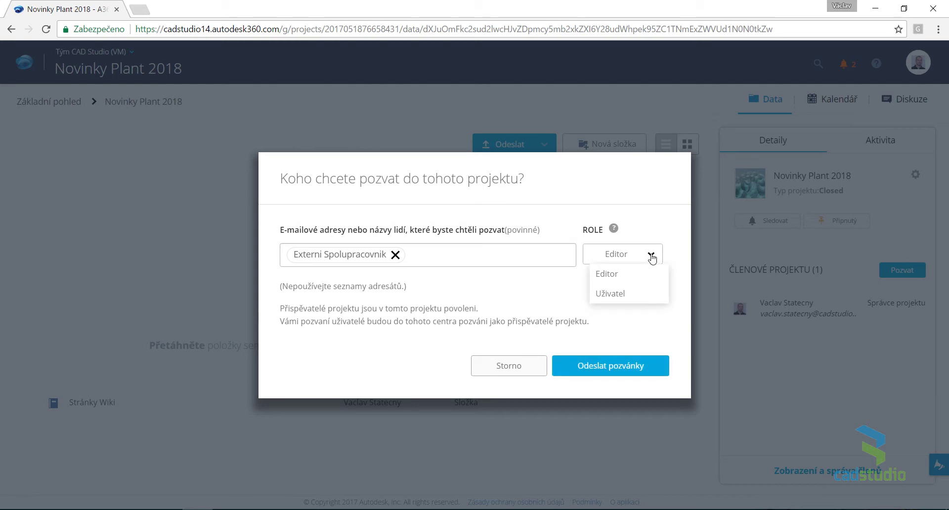
click(652, 256)
click(614, 370)
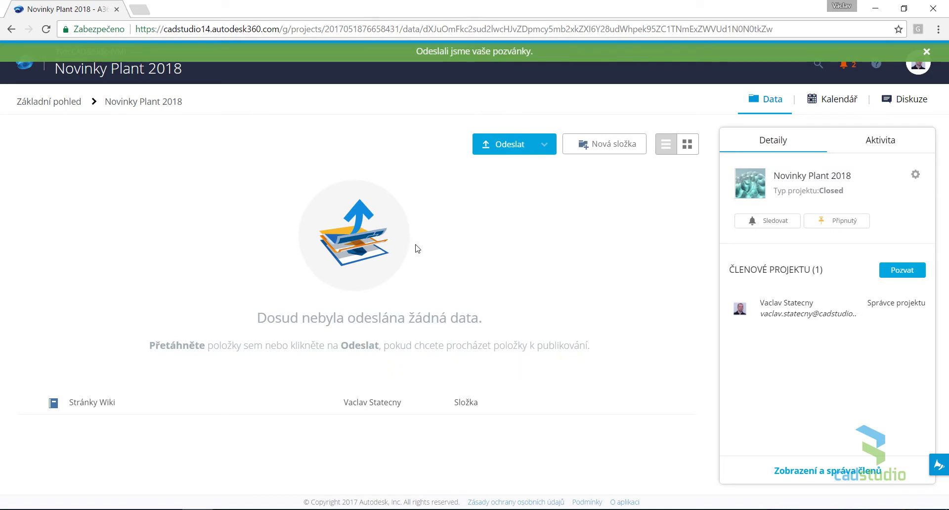
click(878, 10)
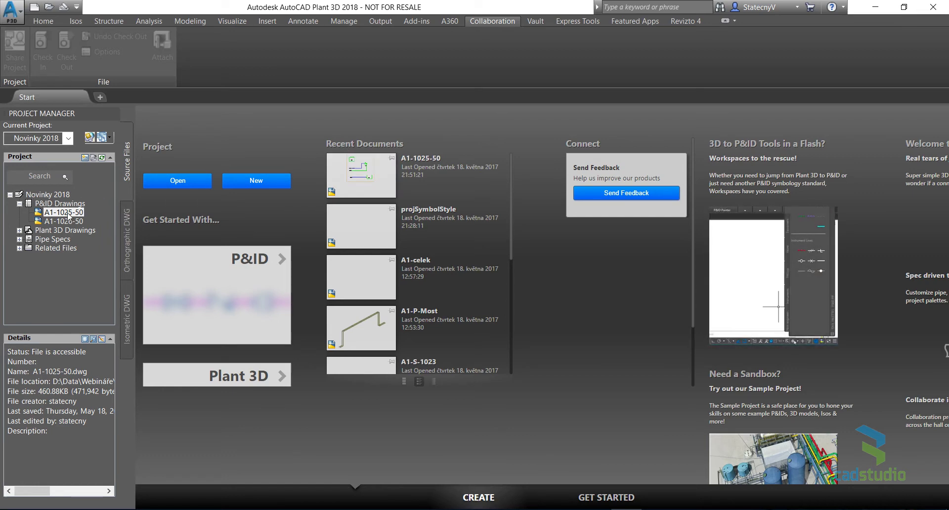
Open A1-1025-50, then share and upload Novinky 2018 into the Novinky Plant 2018 cloud project
click(266, 250)
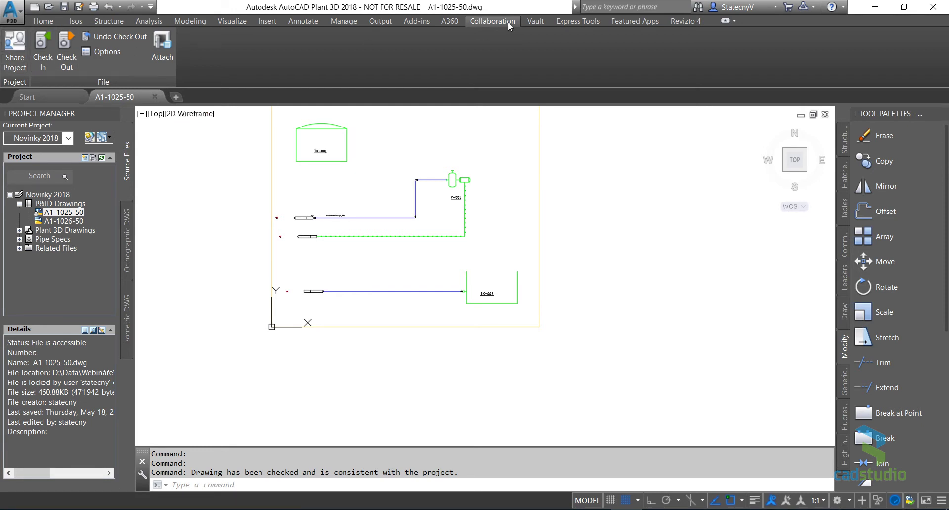
click(23, 63)
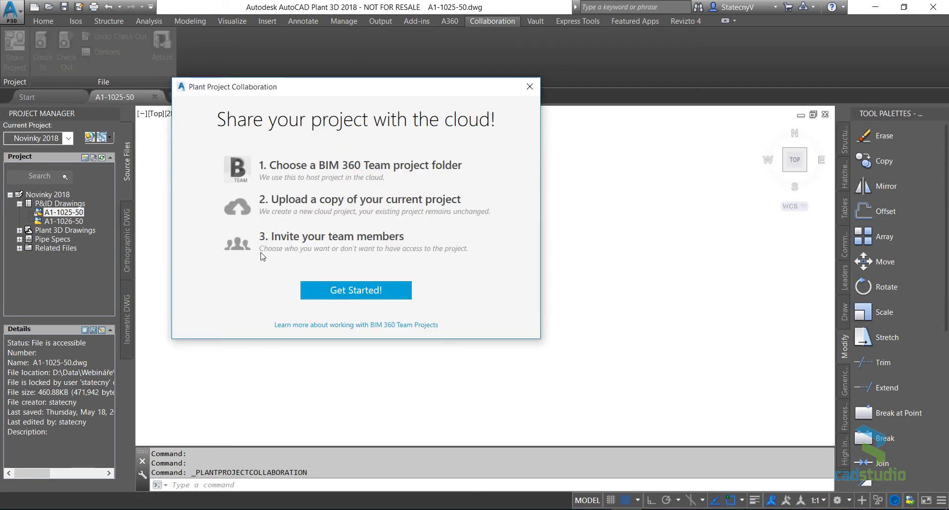
click(360, 291)
click(389, 249)
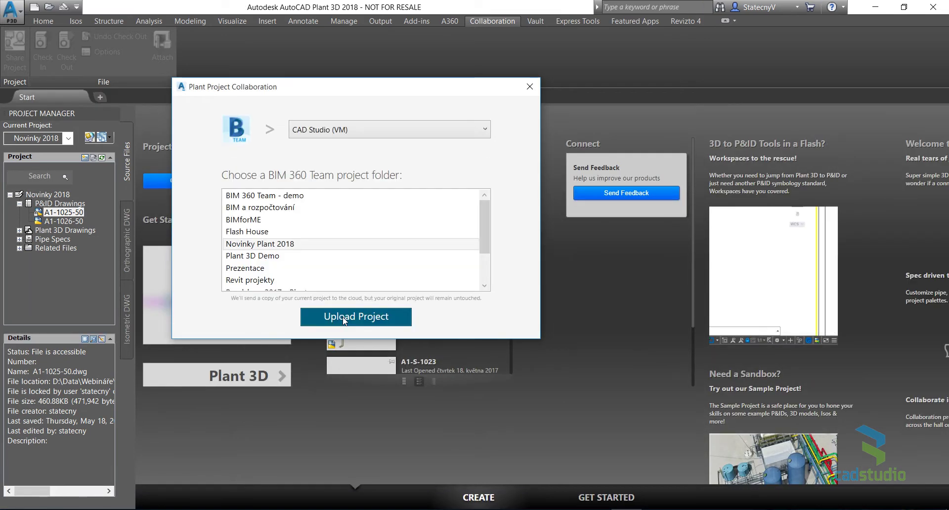
click(345, 320)
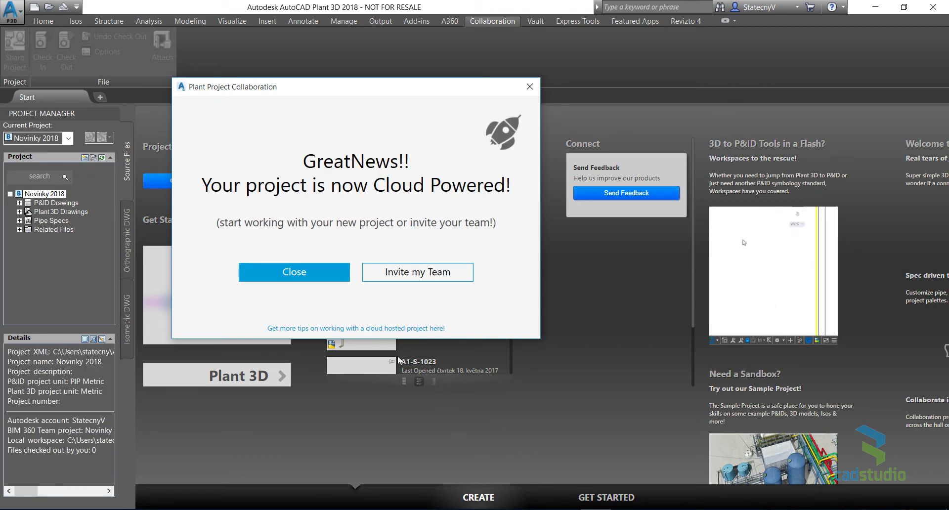
click(317, 272)
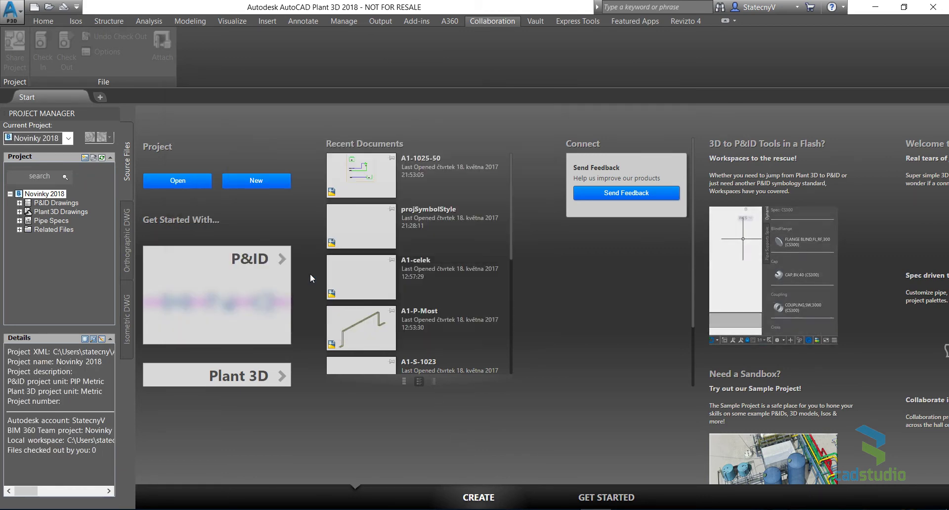
Check out the A1-1025-50 drawing from the P&ID Drawings list
click(19, 203)
click(59, 213)
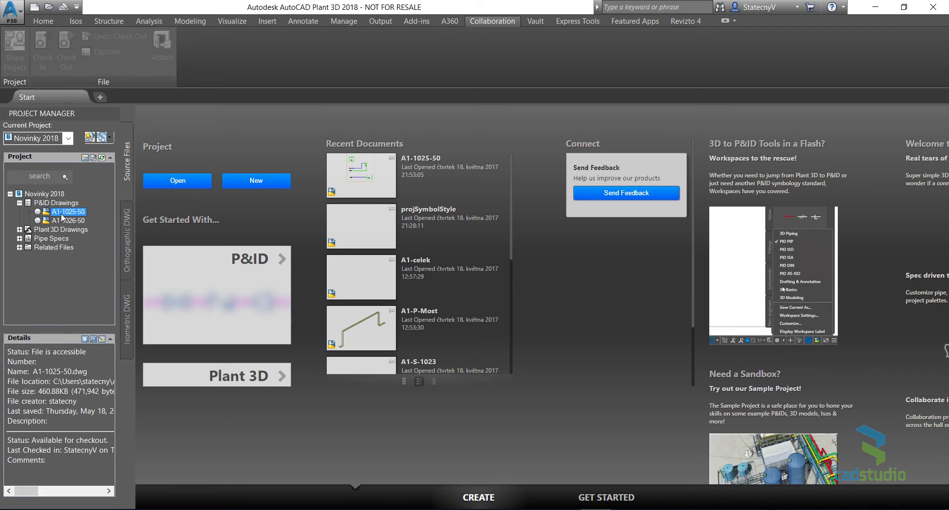
right_click(65, 210)
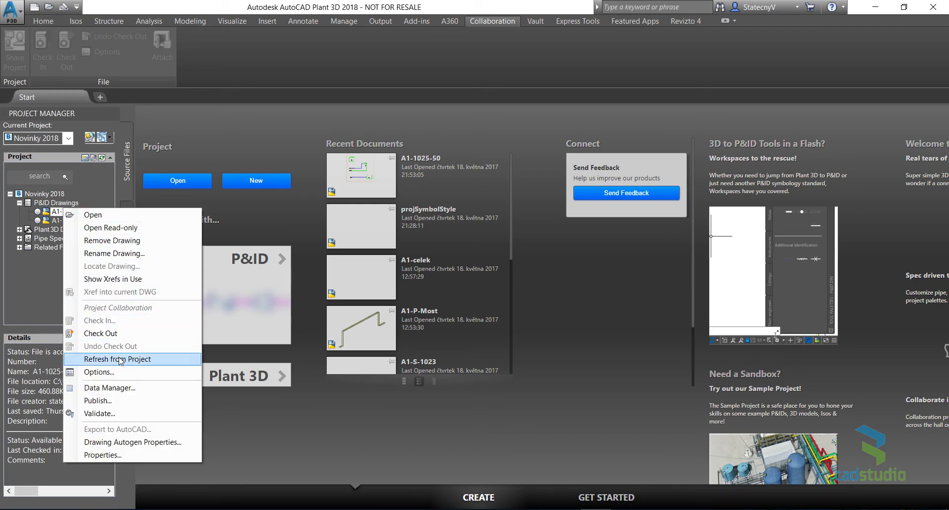
click(100, 334)
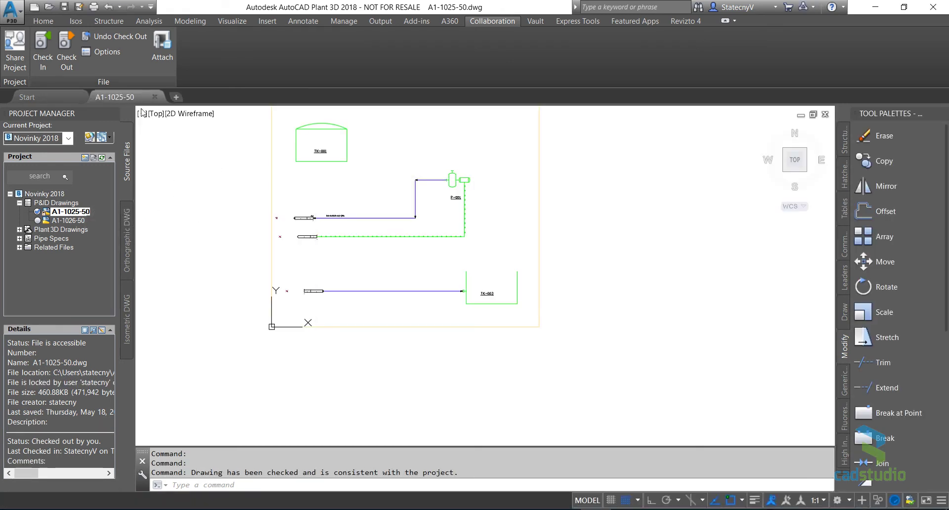
Keep collaboration options at 15-minute update checks, checkout on open, and check-in on close
click(101, 52)
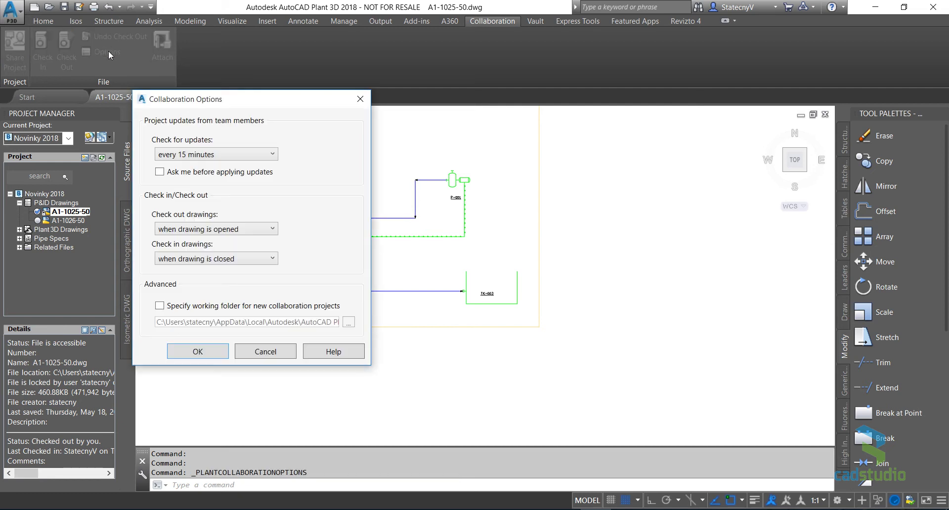
click(220, 155)
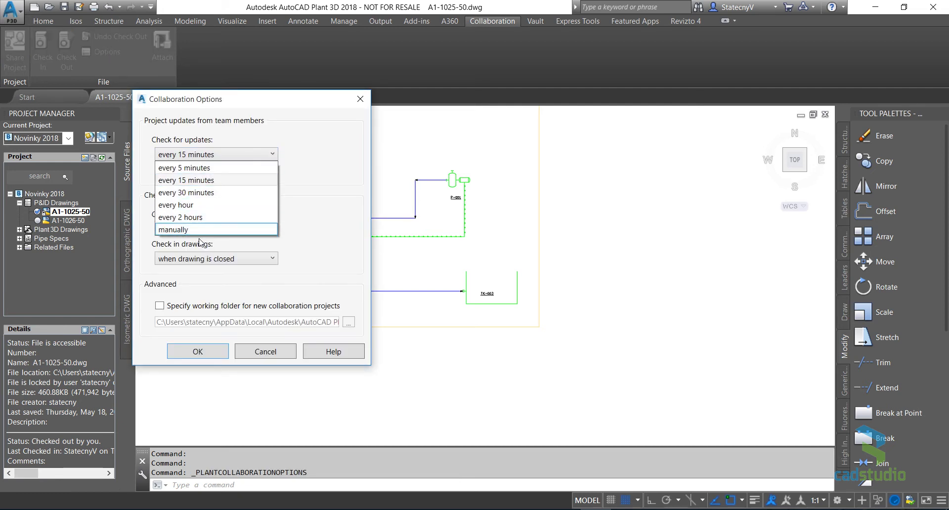
click(244, 142)
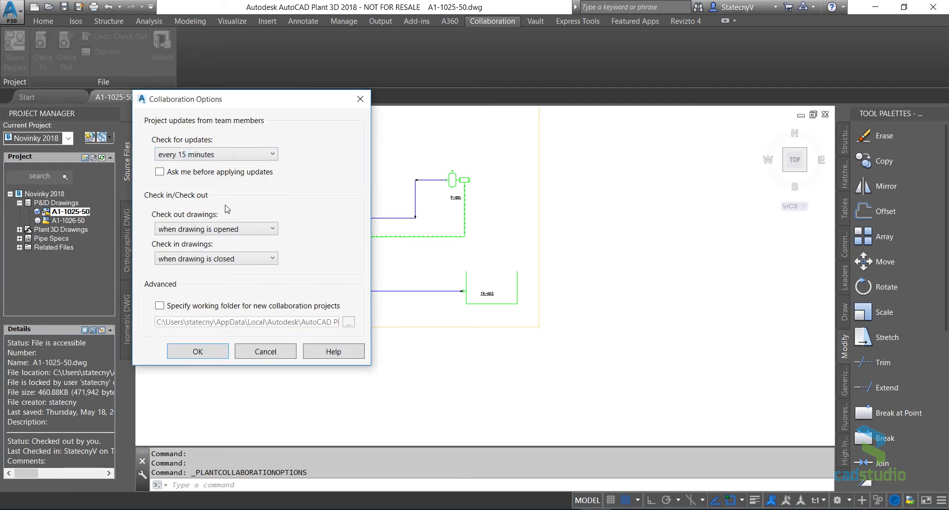
click(232, 229)
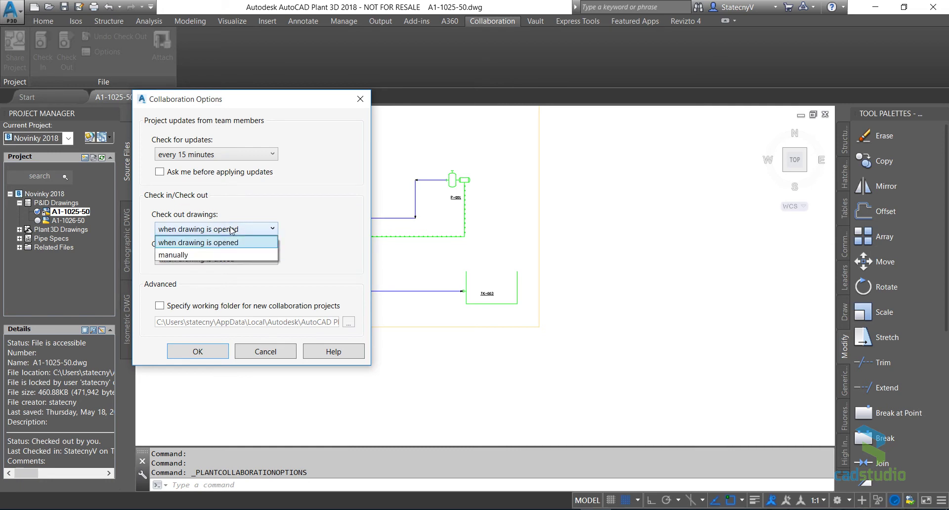
click(232, 230)
click(210, 262)
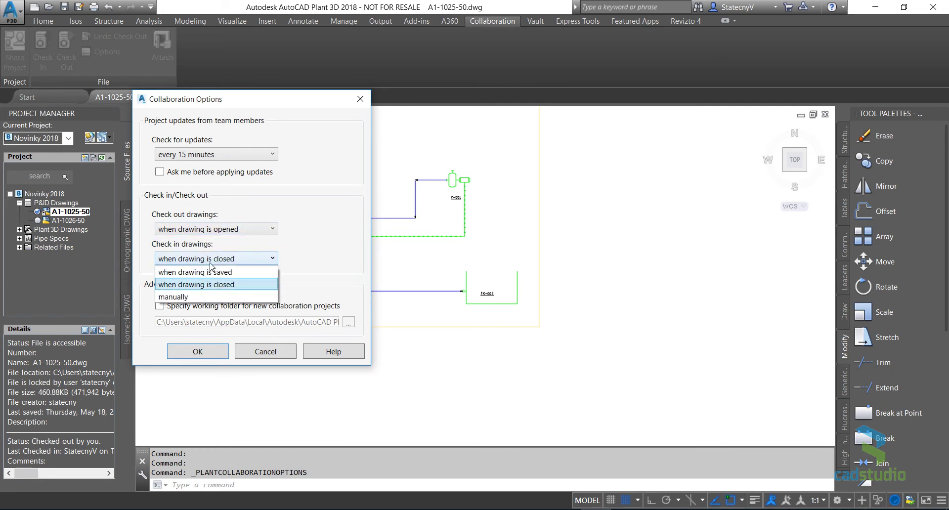
click(210, 263)
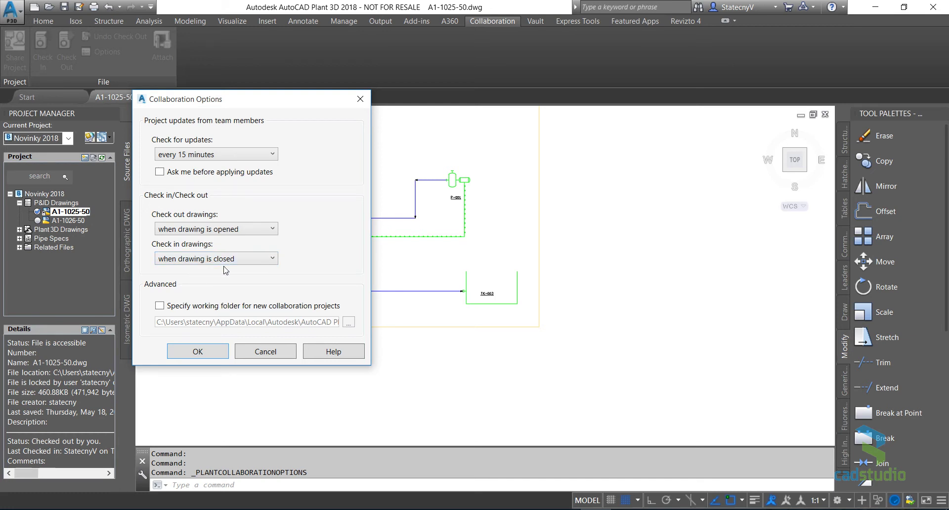
click(198, 351)
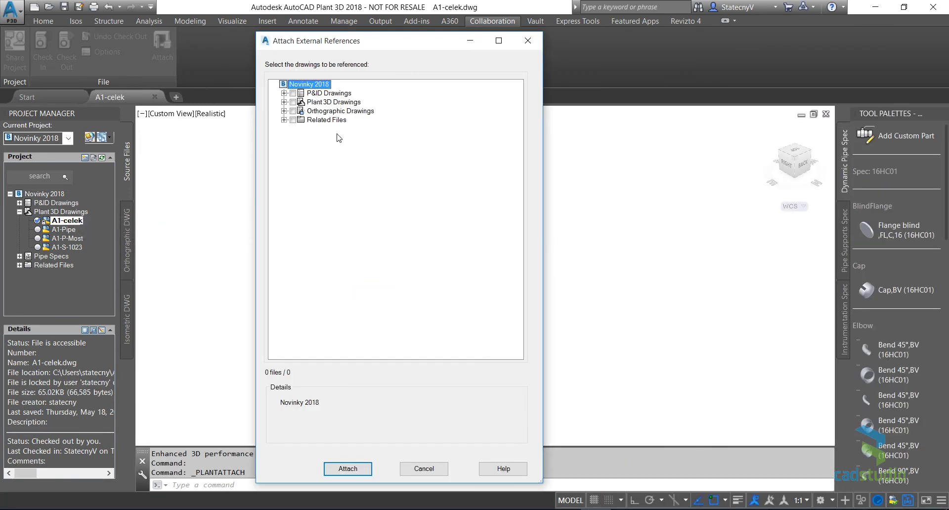
Attach A1-Pipe and A1-P-Most as external references with default placement
click(284, 101)
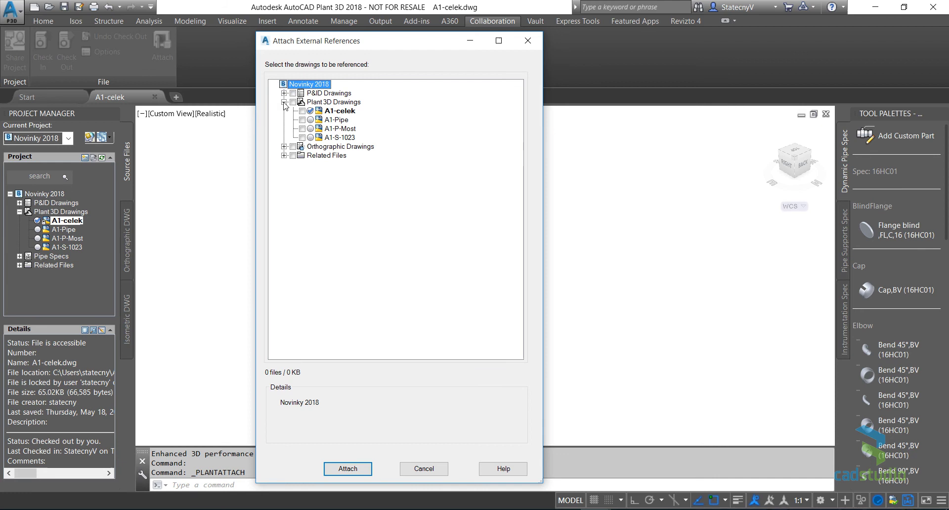
click(302, 120)
click(302, 129)
click(348, 472)
click(348, 472)
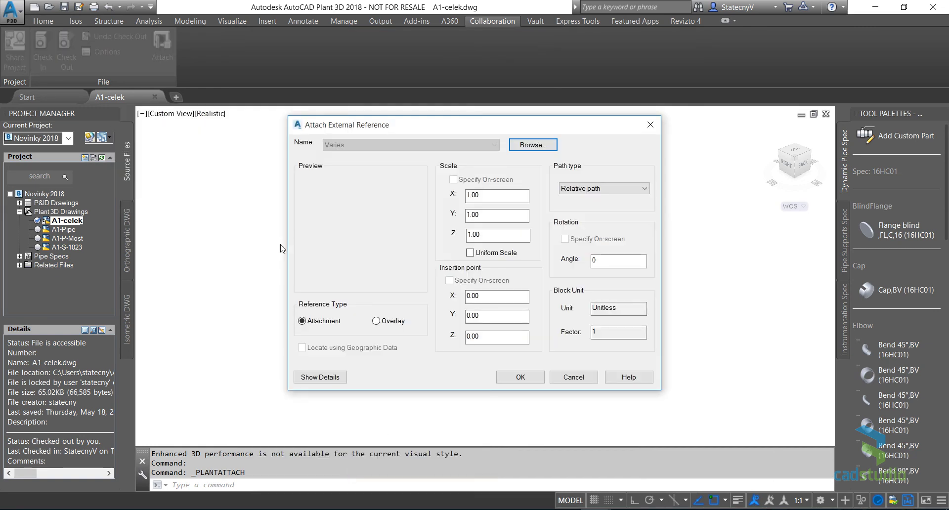
click(516, 378)
click(517, 378)
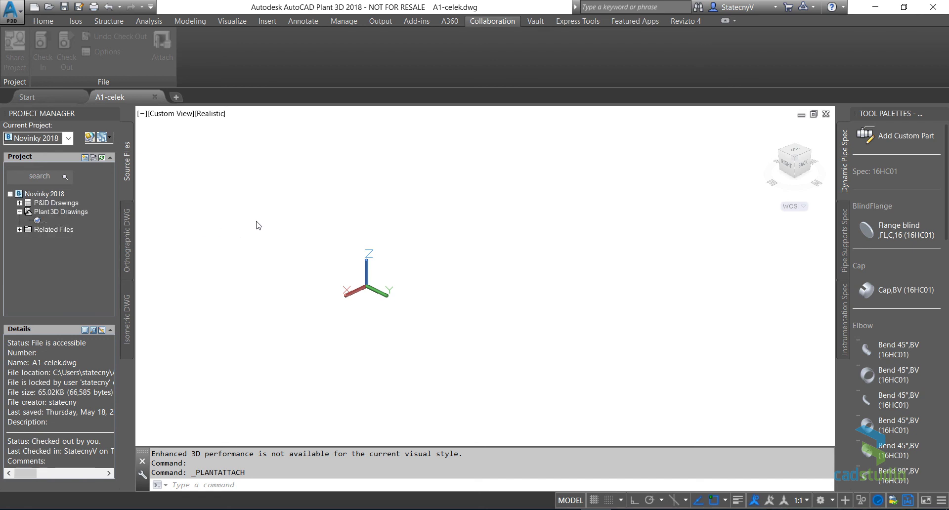
right_click(53, 196)
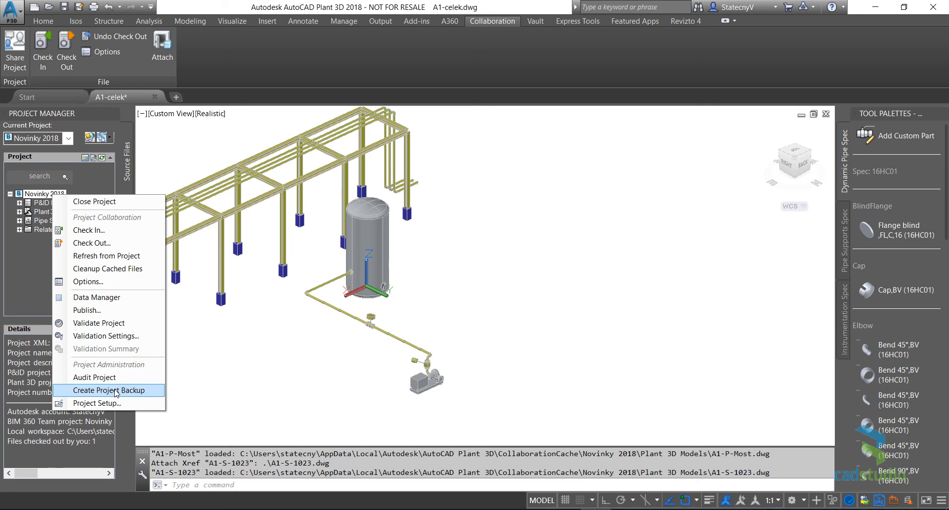
Back up the Novinky 2018 project to the Dokumenty folder
click(116, 391)
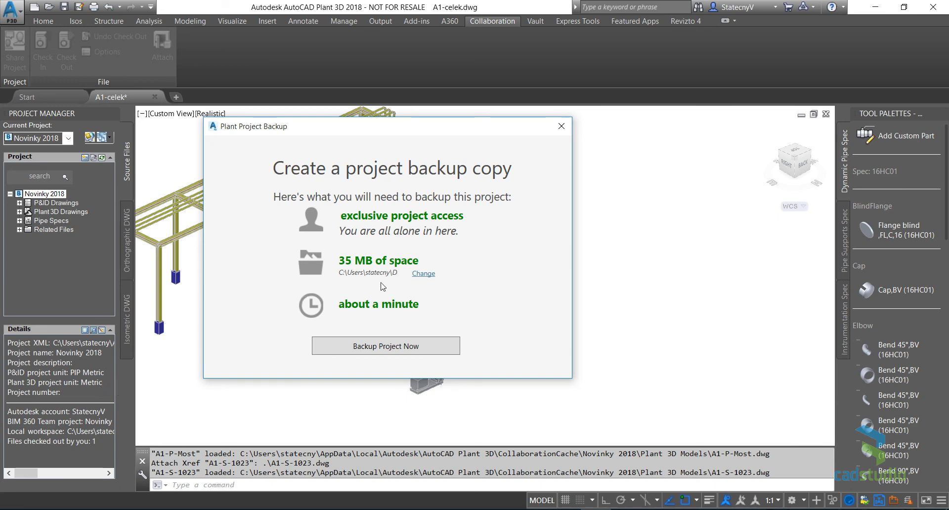
mouse_move(379, 261)
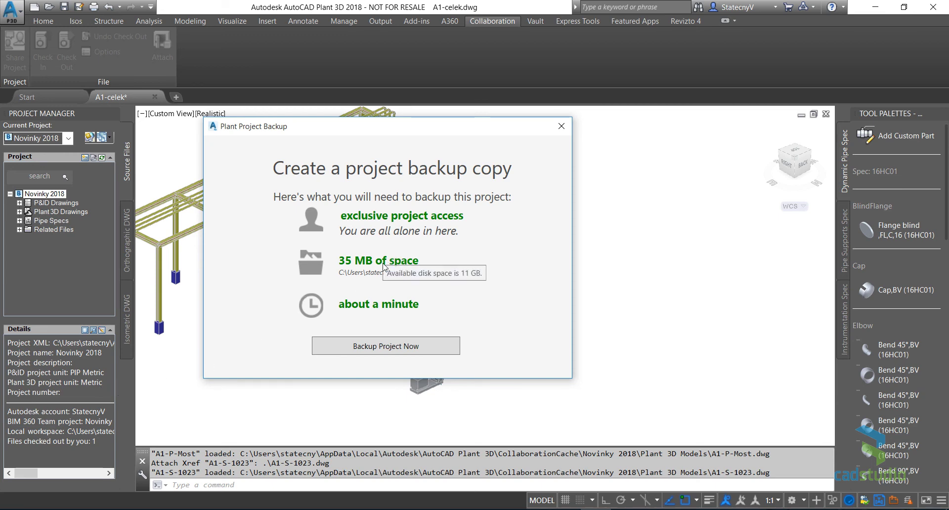
click(421, 276)
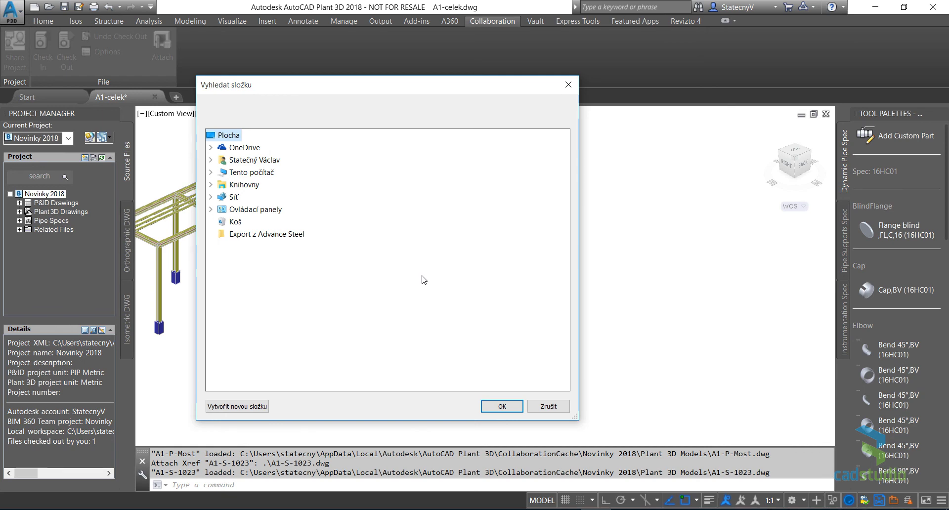
click(210, 172)
double_click(248, 172)
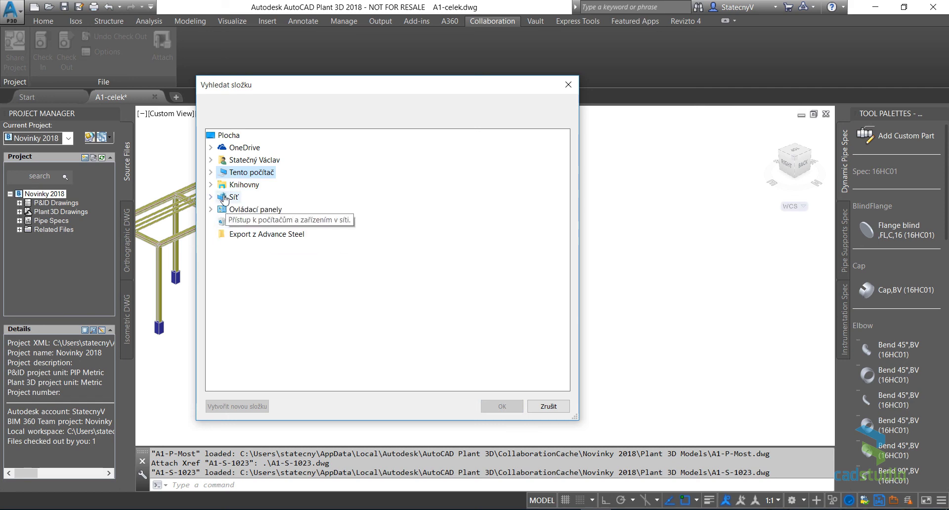
click(211, 160)
double_click(245, 197)
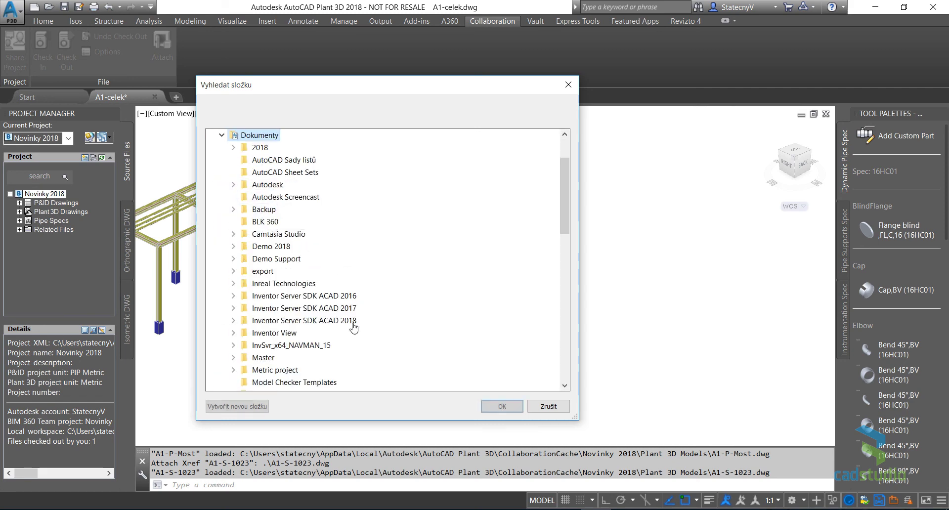
click(502, 407)
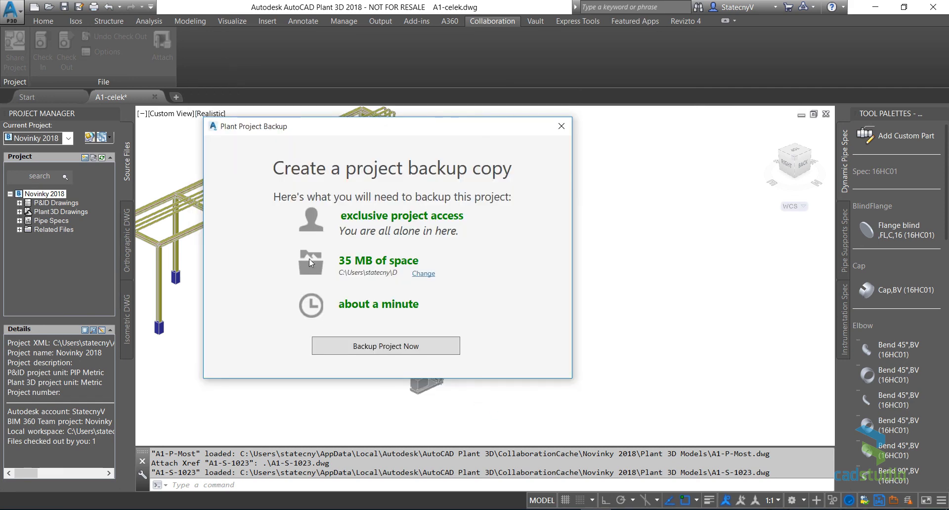
click(391, 349)
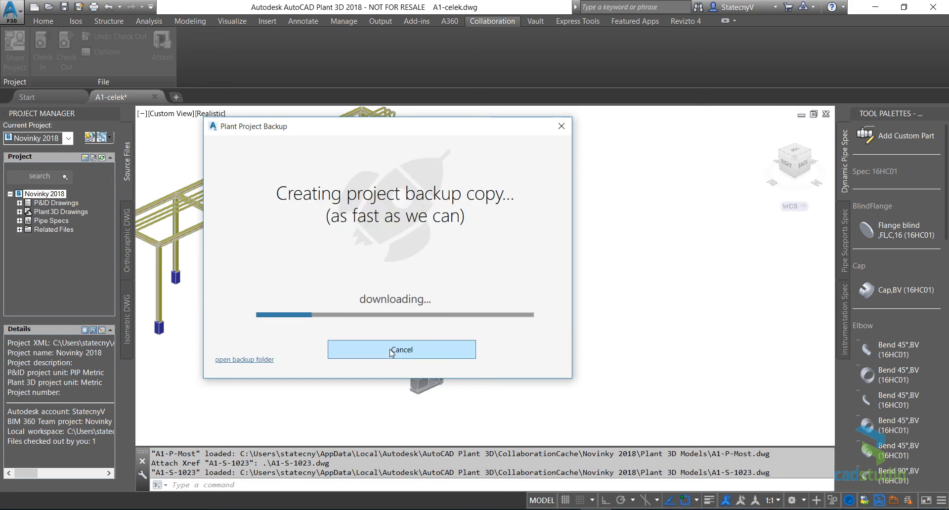